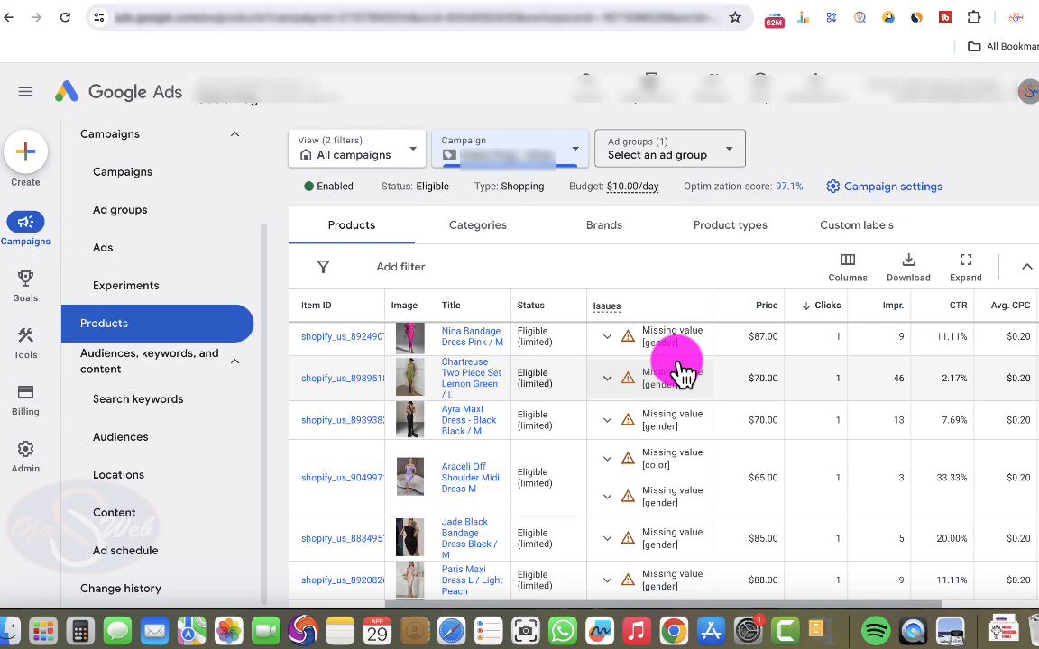
# - Switch to Google Merchant Center and review the account overview, product diagnostics and the list of all products
pyautogui.click(523, 1)
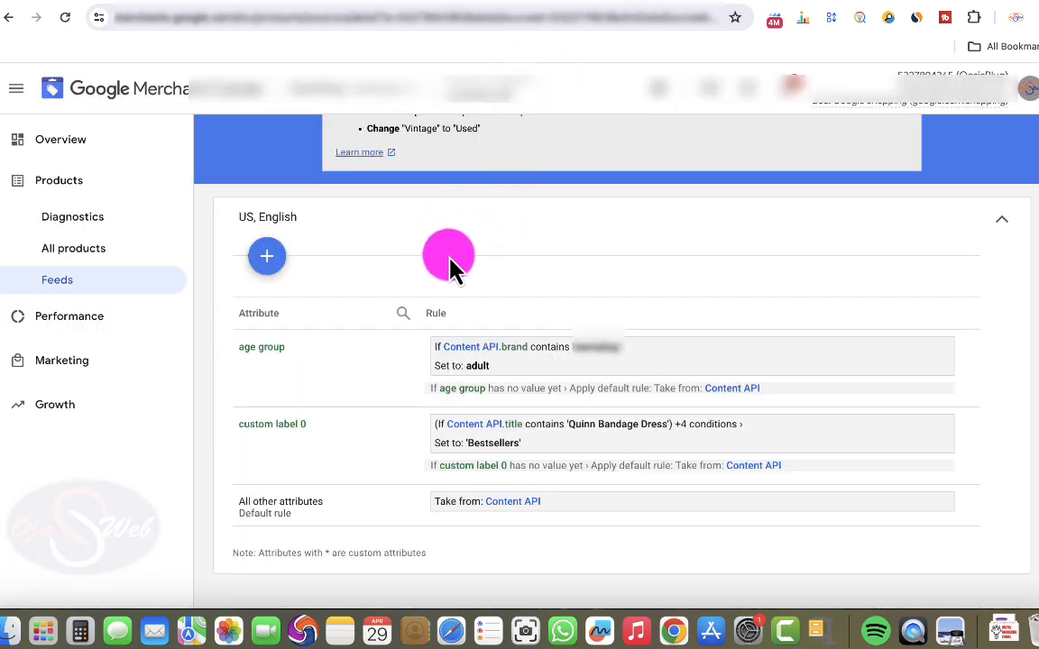
pyautogui.click(65, 153)
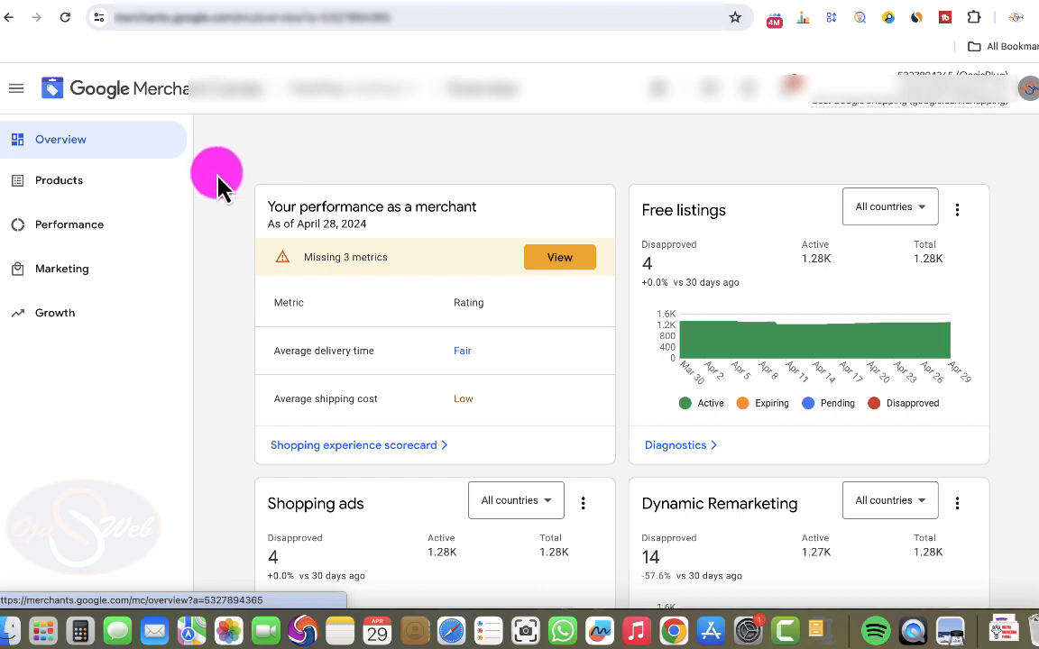
pyautogui.click(84, 186)
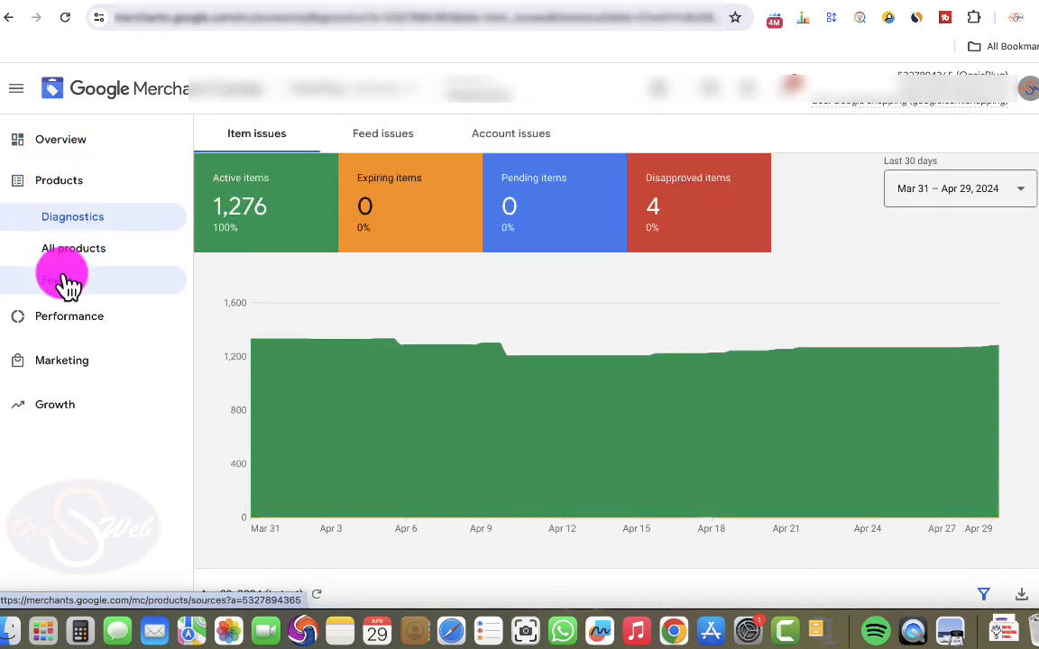
pyautogui.click(74, 261)
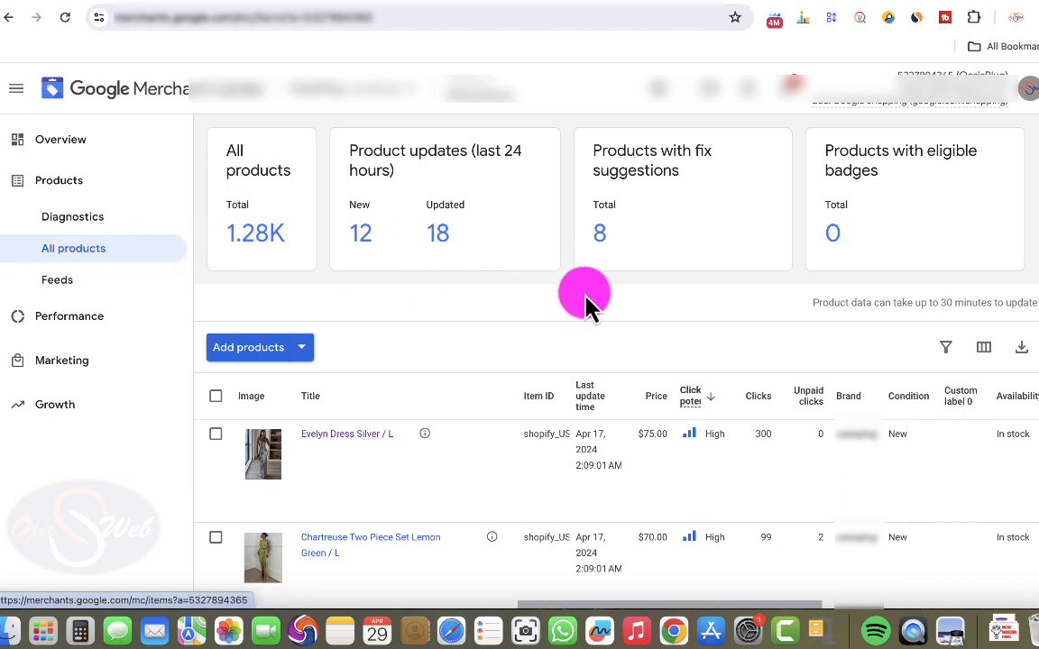
pyautogui.scroll(-1, 843, 456)
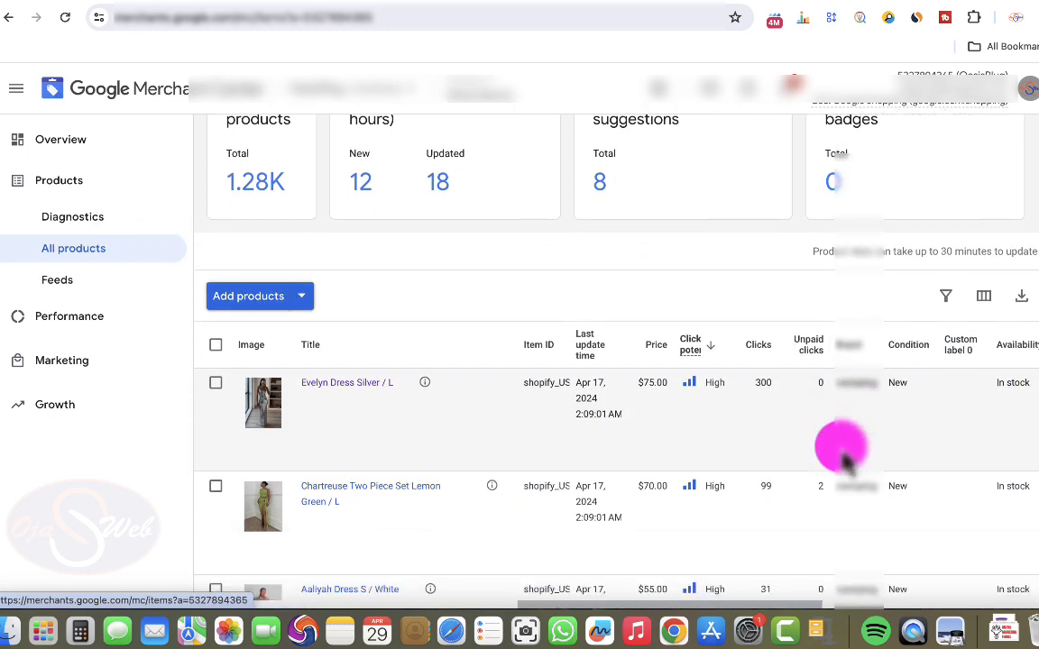
pyautogui.scroll(-5, 846, 434)
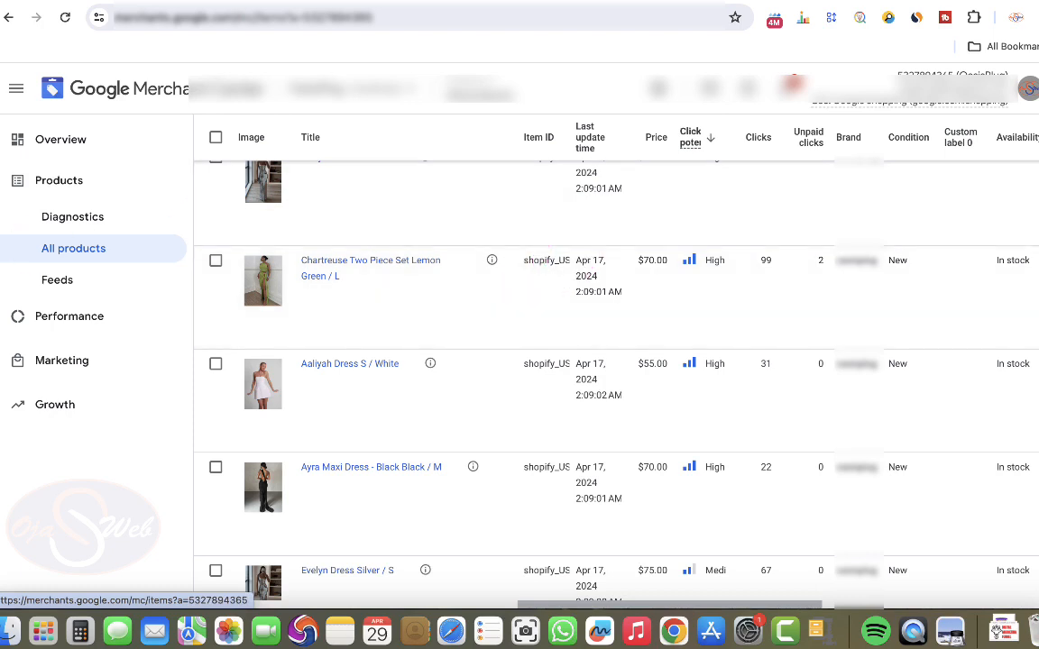
# - Open the feed rules of the Content API primary feed and add a rule for the gender attribute
pyautogui.click(64, 293)
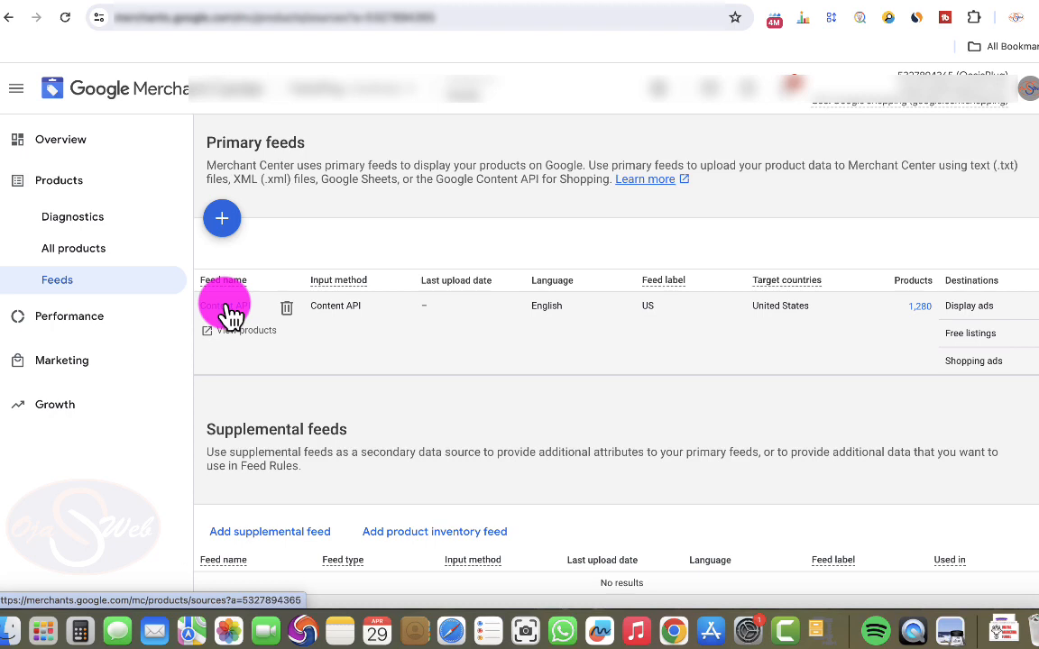
pyautogui.click(230, 311)
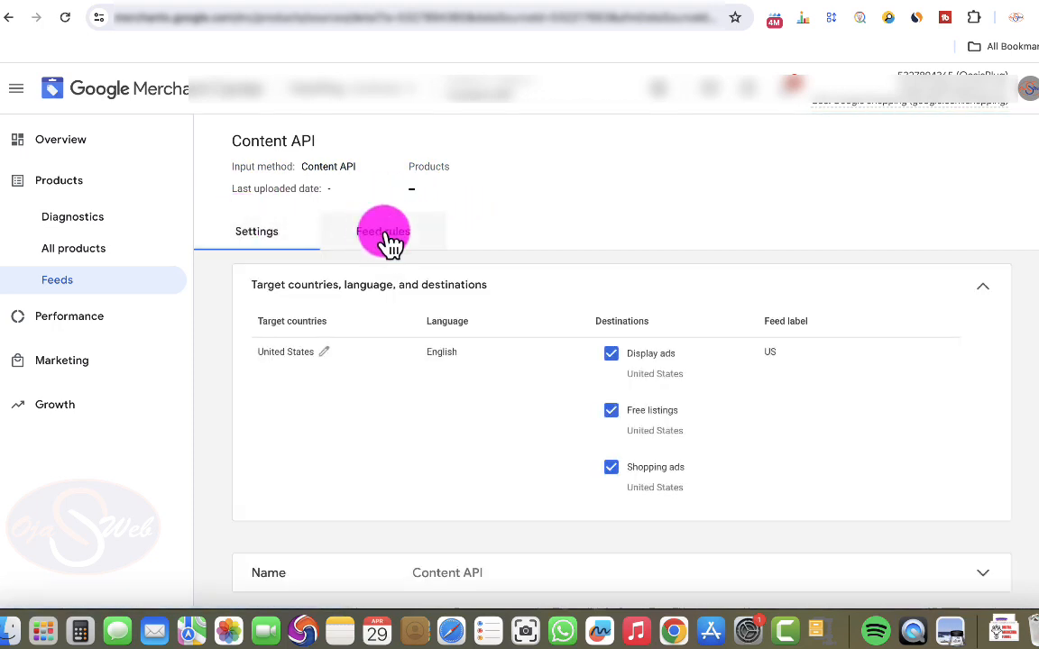
pyautogui.click(386, 237)
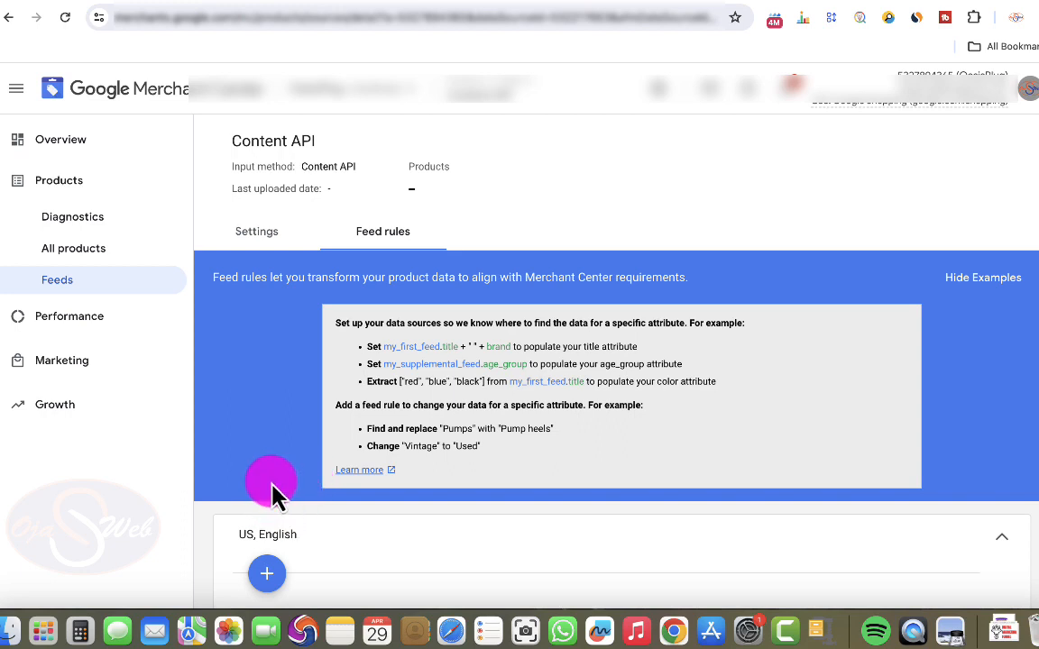
pyautogui.click(270, 573)
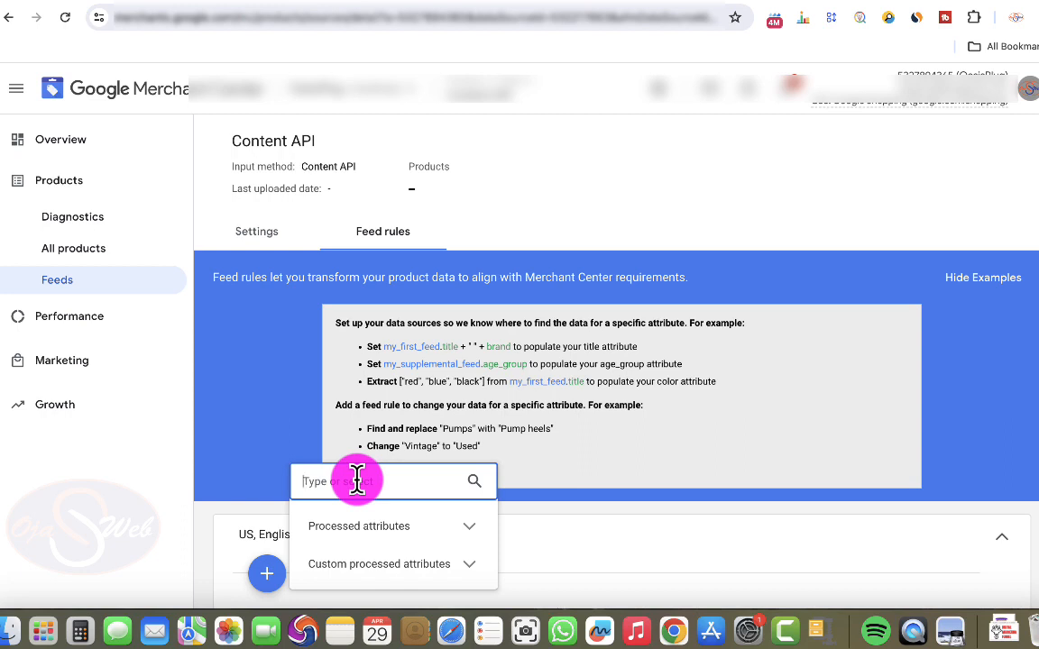
pyautogui.write('gen')
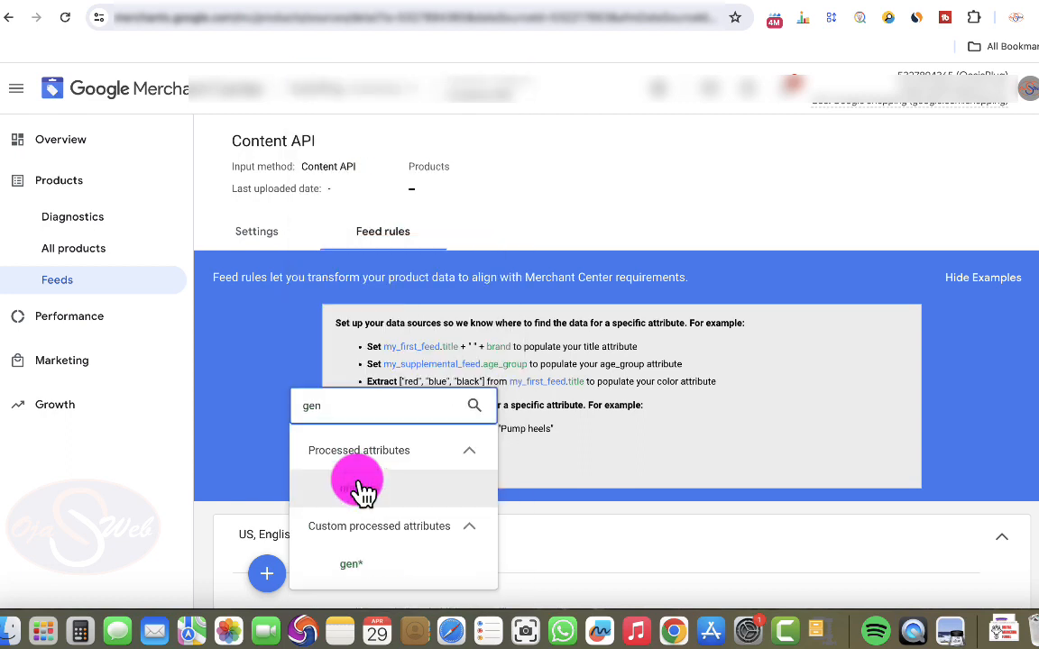
pyautogui.click(354, 492)
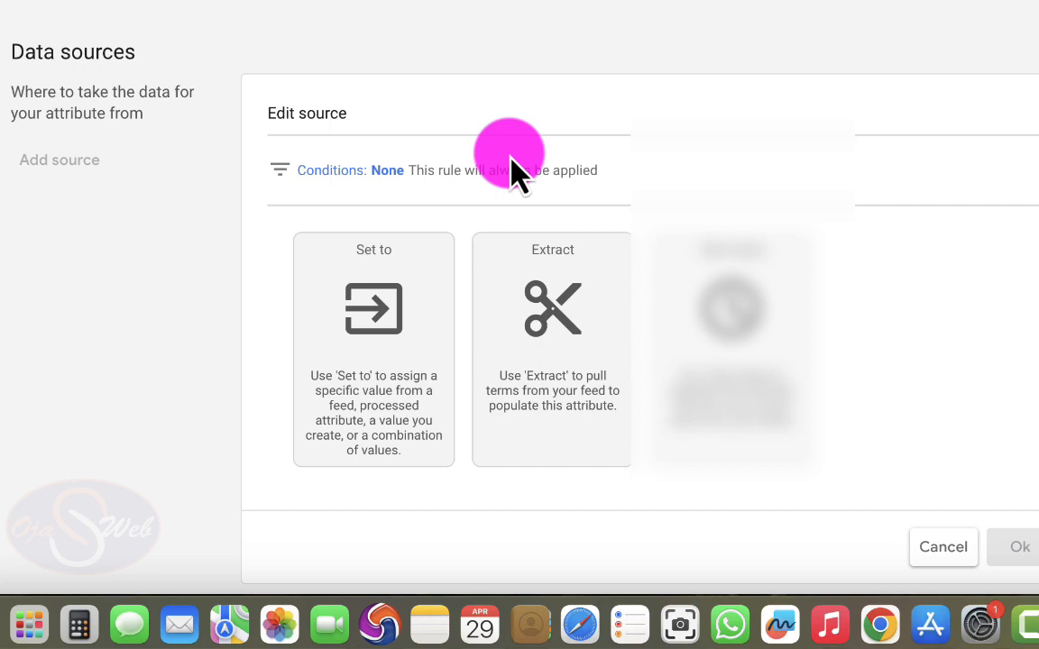
# - Add a condition to the gender rule's data source requiring the Content API brand to contain the store's brand name
pyautogui.click(448, 173)
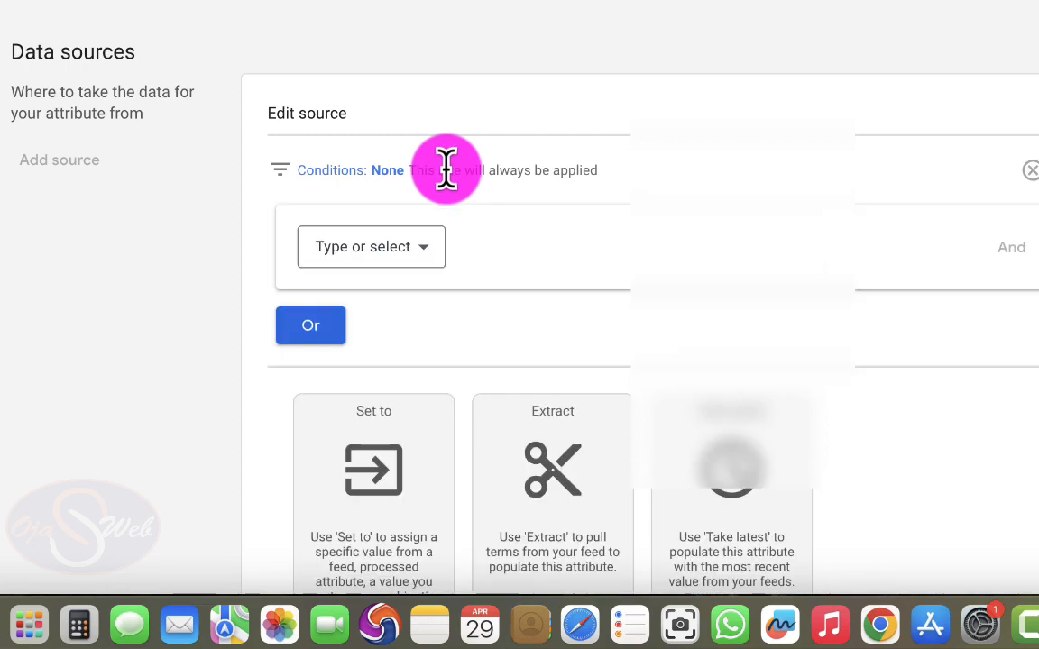
pyautogui.click(406, 256)
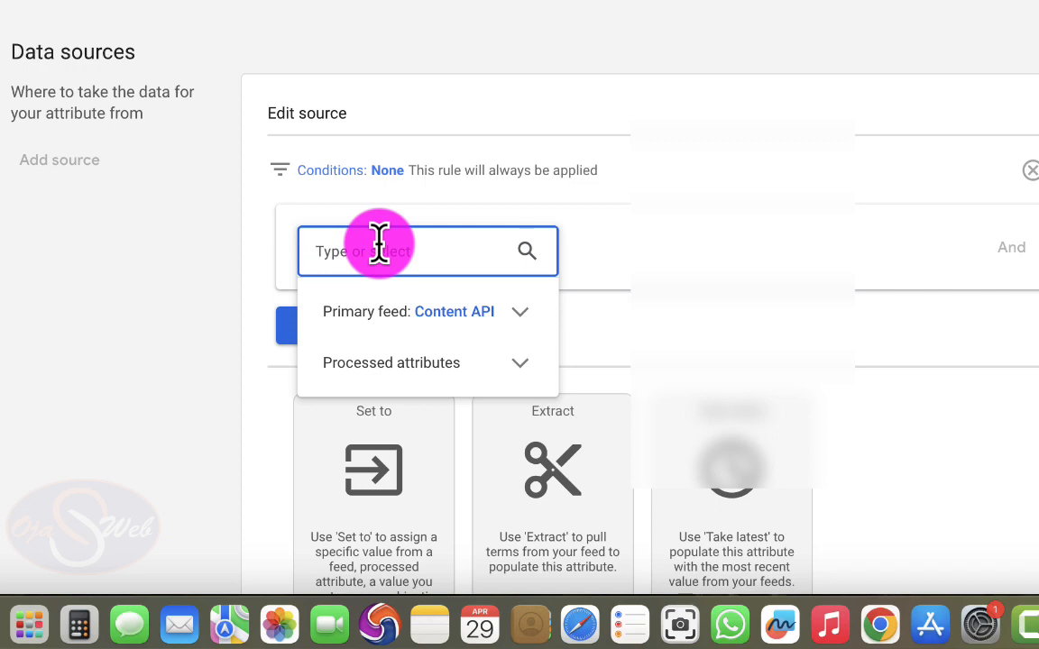
pyautogui.write('brand')
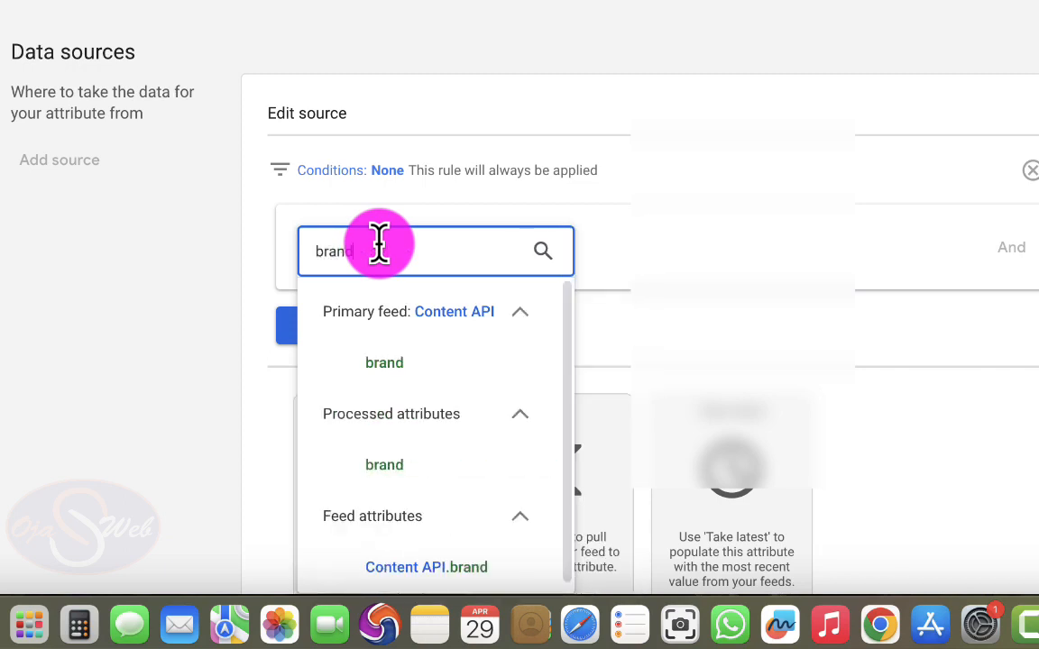
pyautogui.click(361, 366)
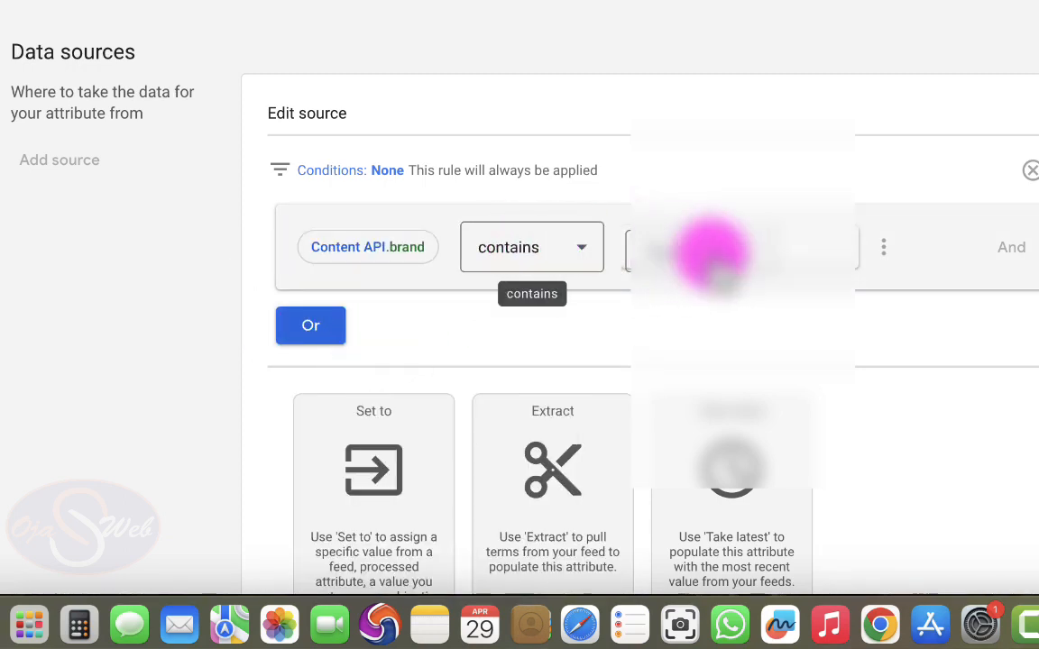
pyautogui.click(706, 253)
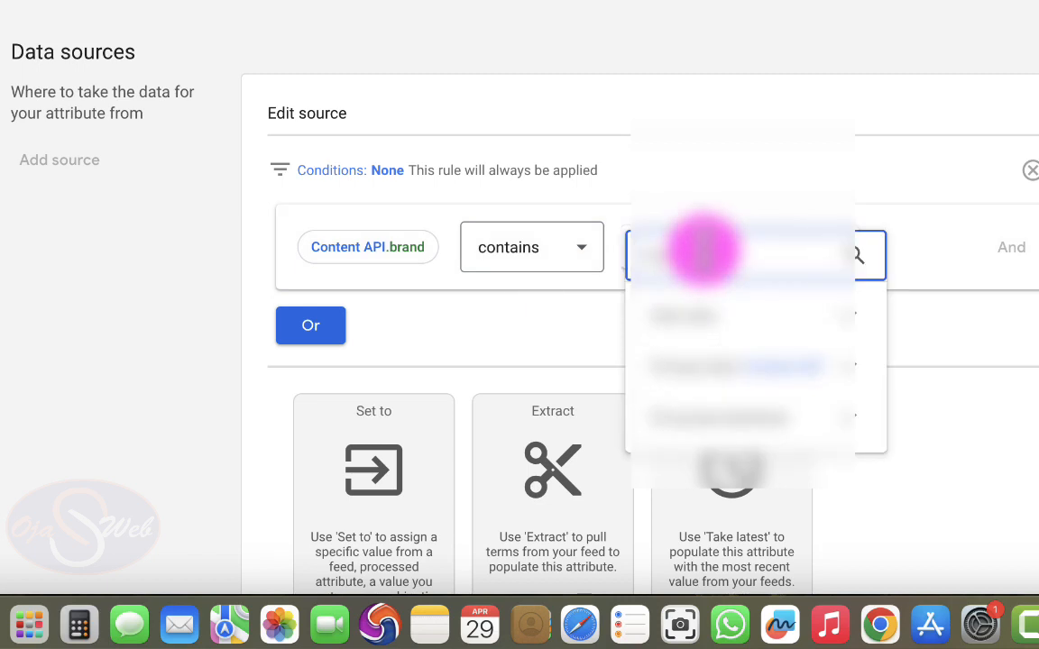
pyautogui.write('brand')
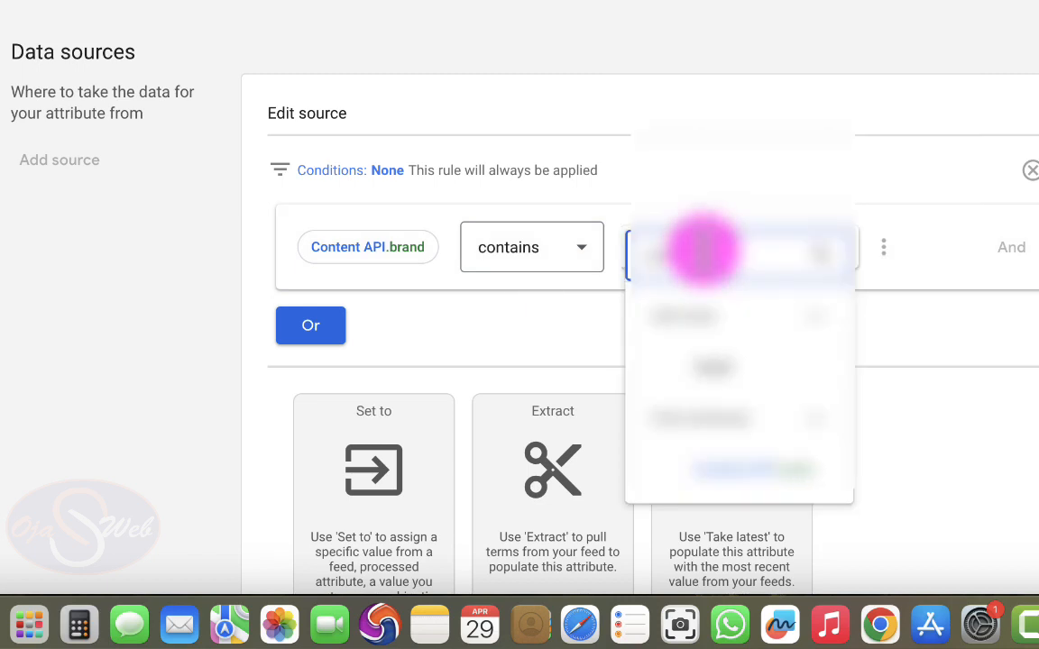
pyautogui.write('ing')
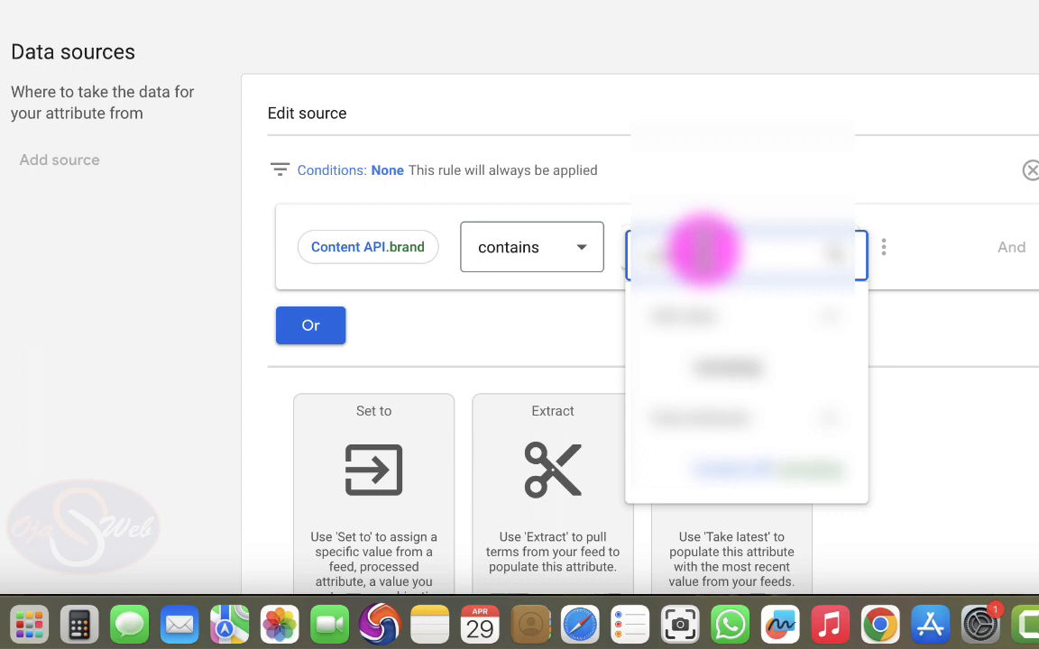
pyautogui.click(733, 365)
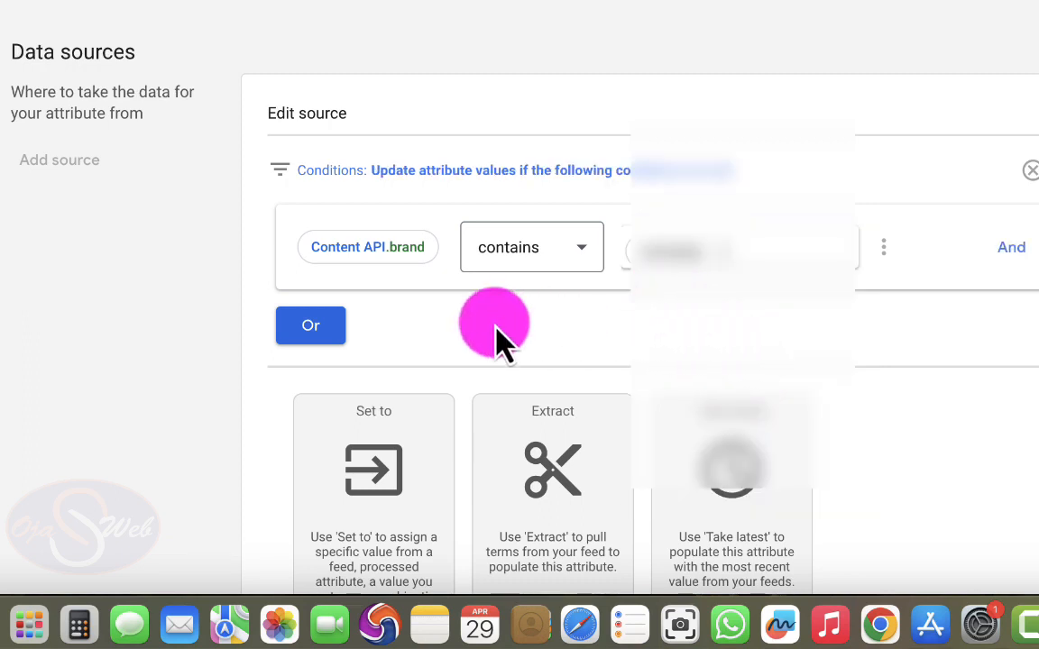
# - Assign the value female to the gender attribute with the Set to operation and confirm the data source
pyautogui.scroll(-2, 401, 388)
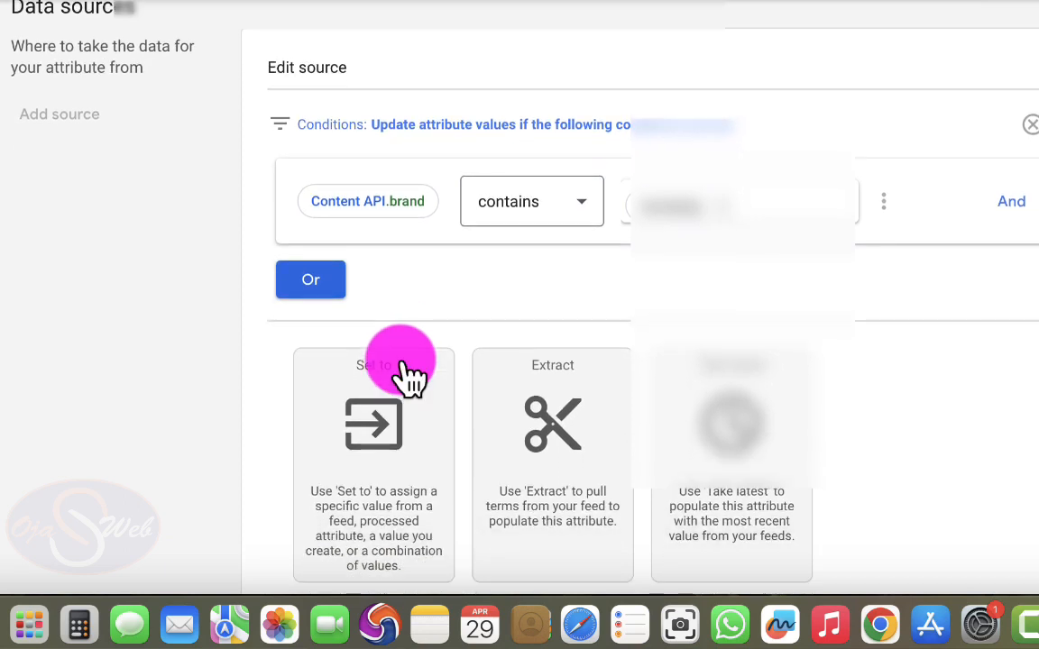
pyautogui.scroll(-1, 407, 374)
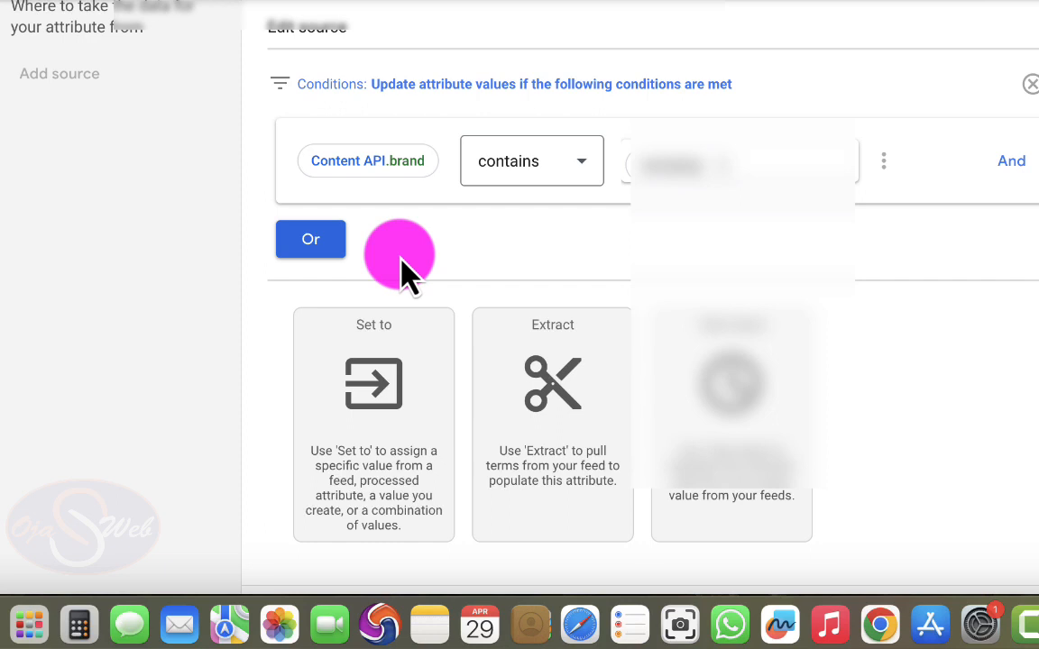
pyautogui.click(379, 393)
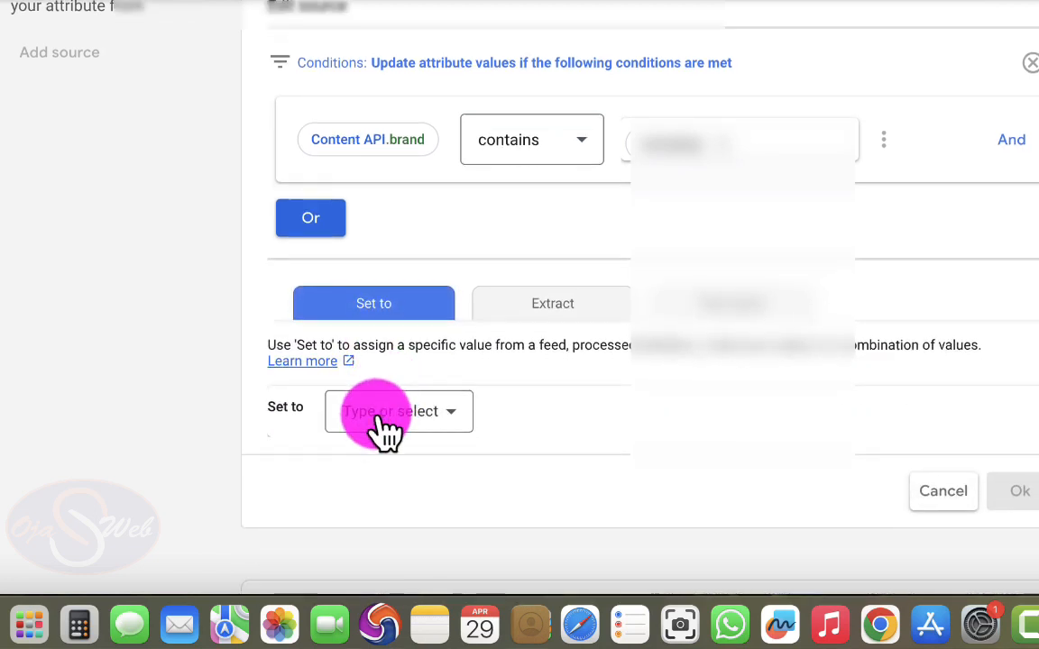
pyautogui.click(382, 429)
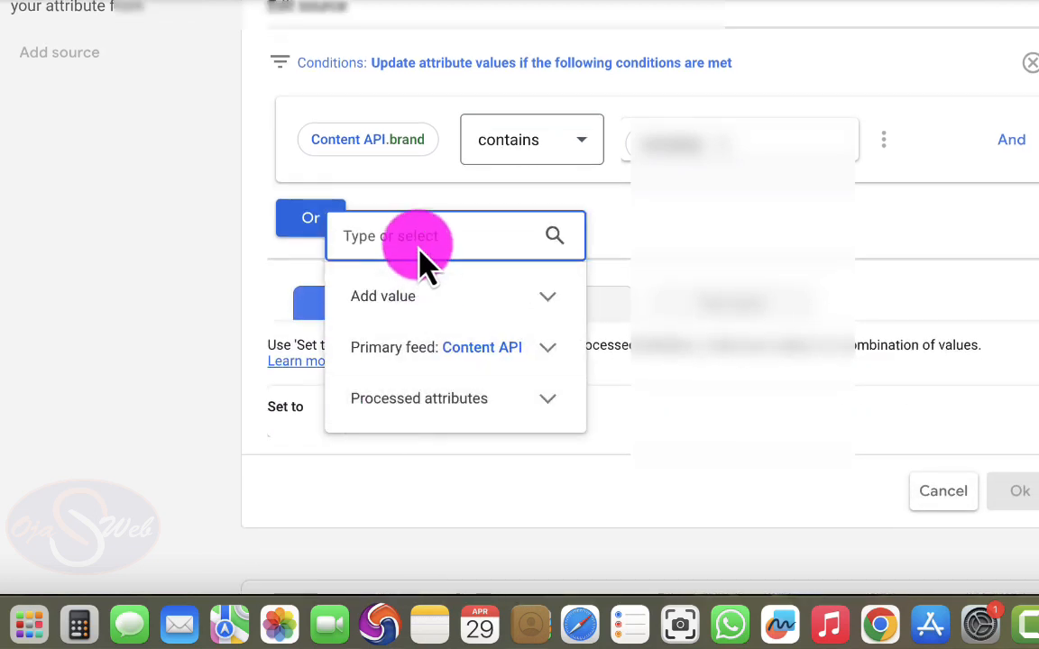
pyautogui.press('capslock')
pyautogui.write('Female')
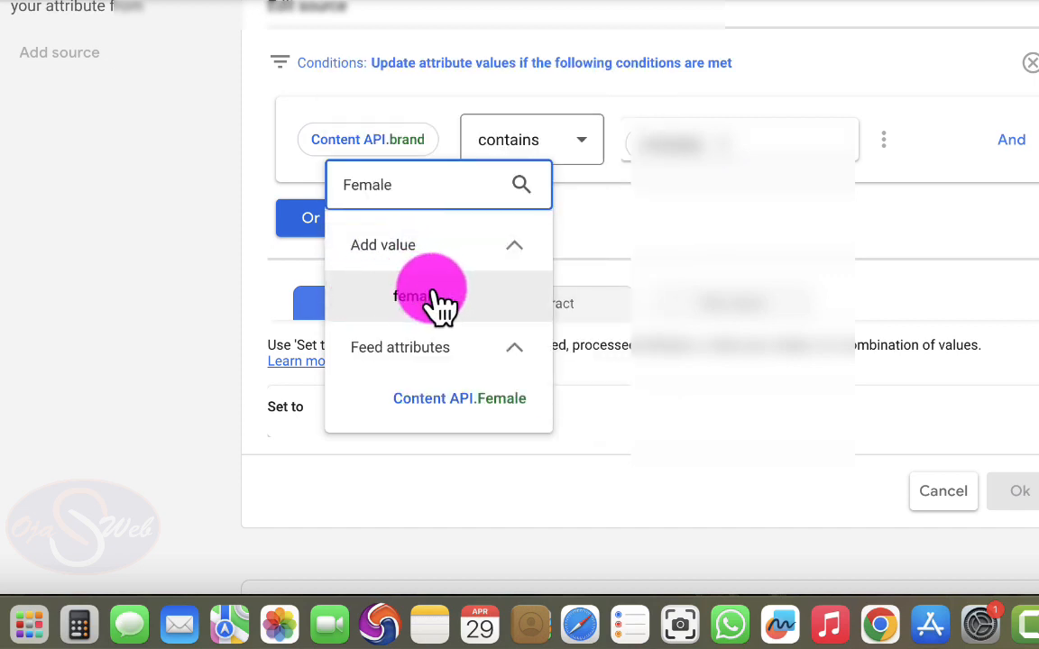
pyautogui.click(434, 294)
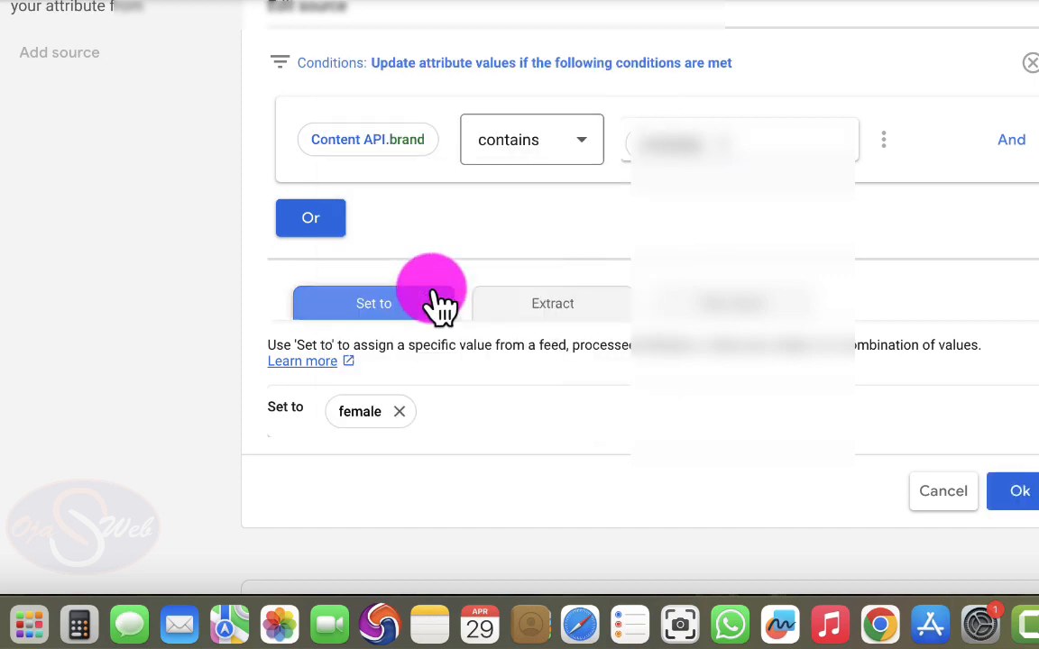
pyautogui.click(1022, 491)
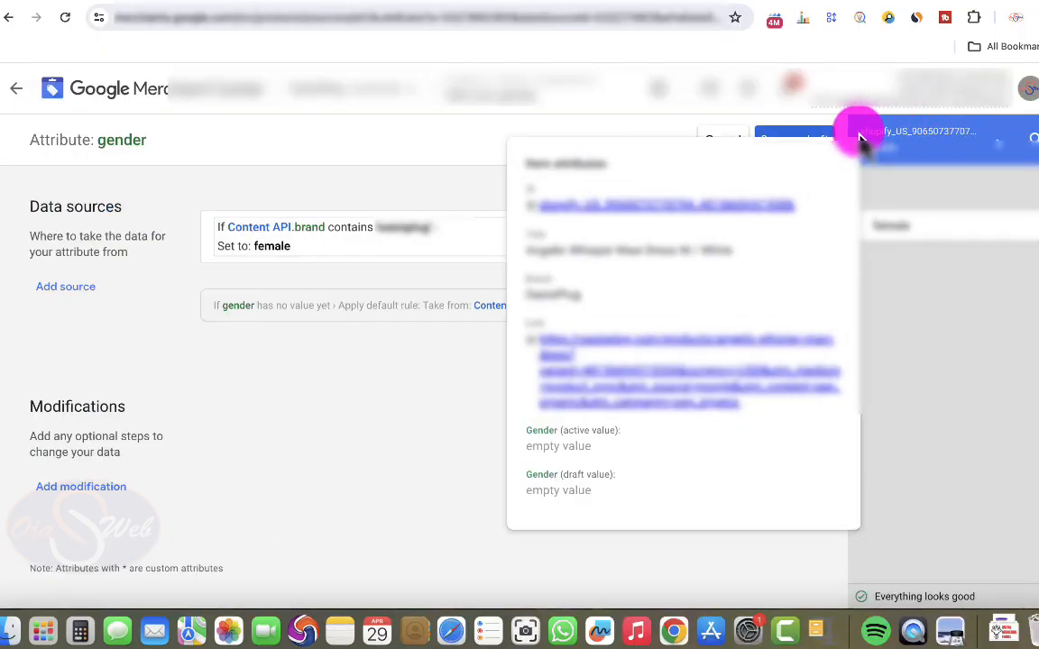
# - Check the rule preview for a sample item and switch to Google Ads to examine the campaign's product issues
pyautogui.moveTo(887, 134)
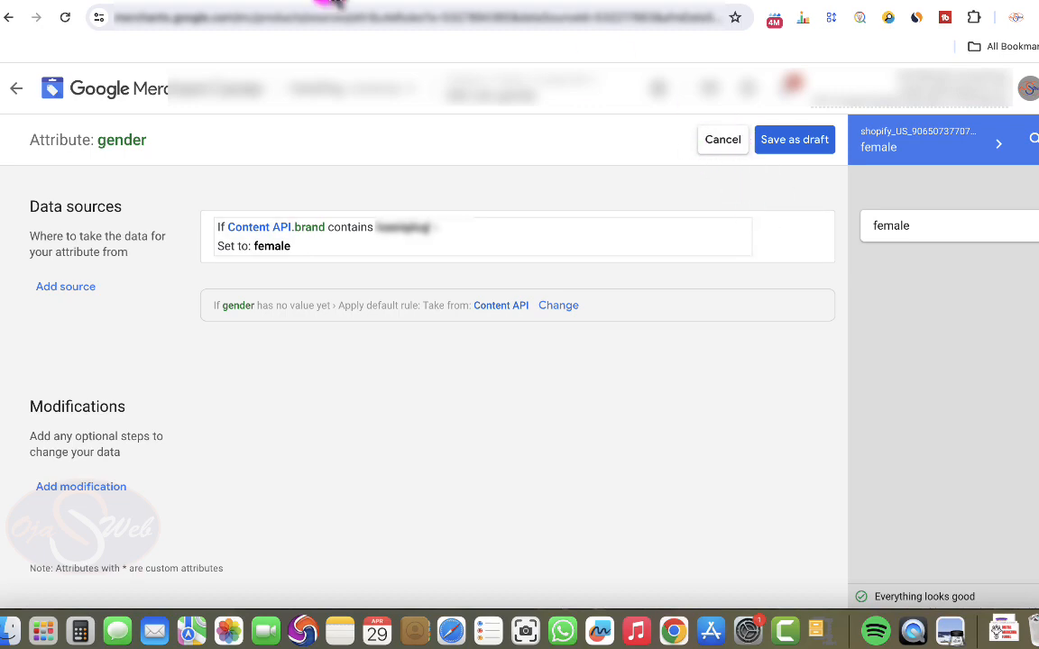
pyautogui.click(332, 2)
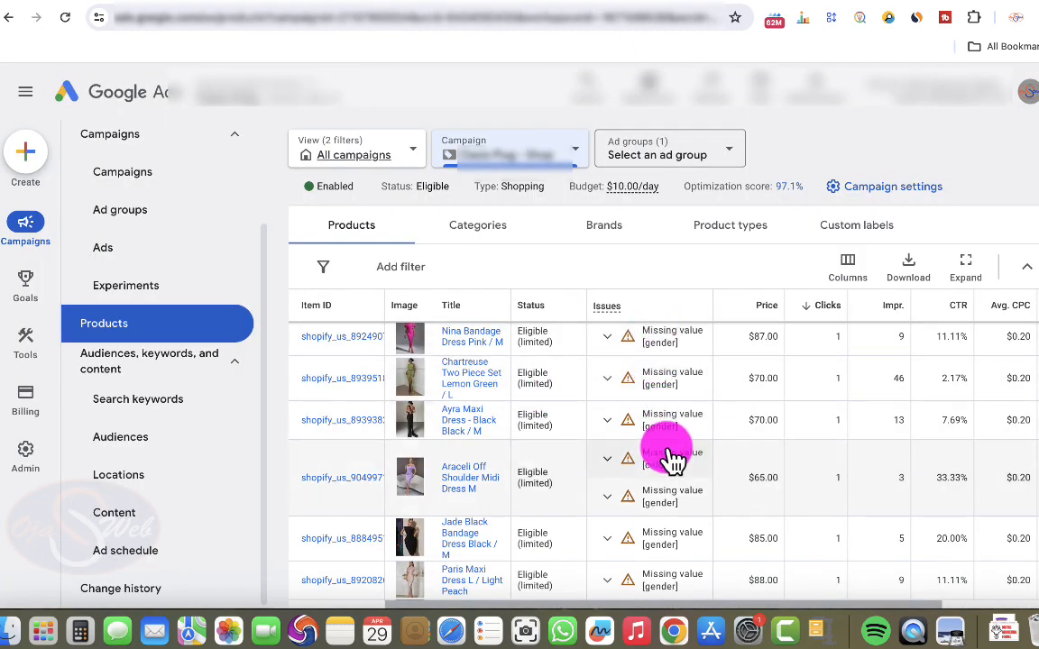
# - Return to Google Merchant Center, save the gender rule as a draft and apply the drafted feed rules
pyautogui.click(541, 7)
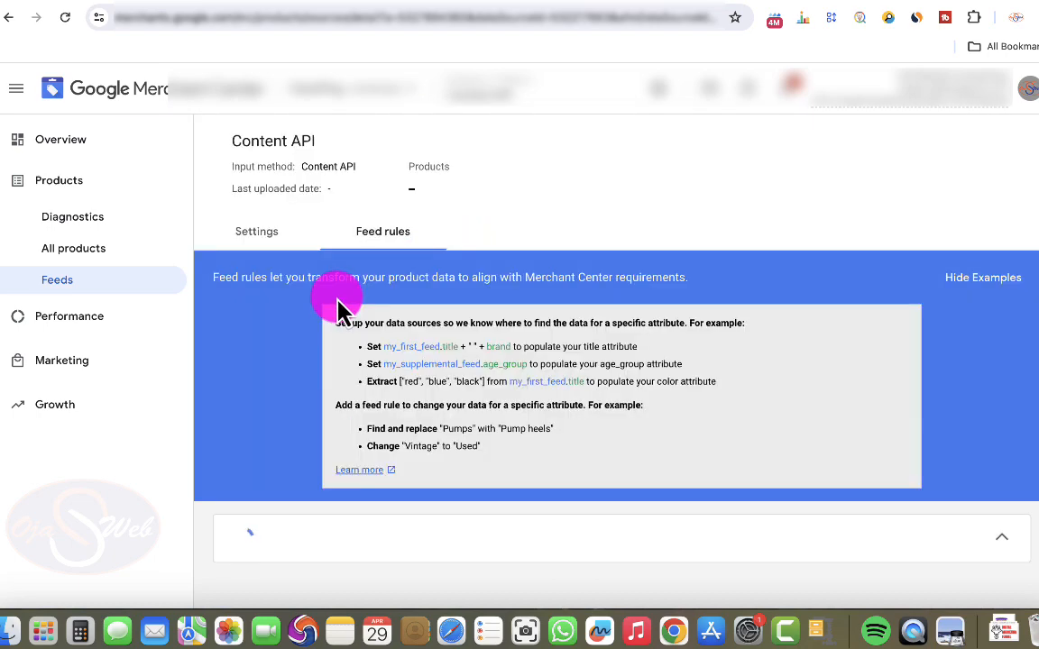
pyautogui.scroll(-5, 291, 358)
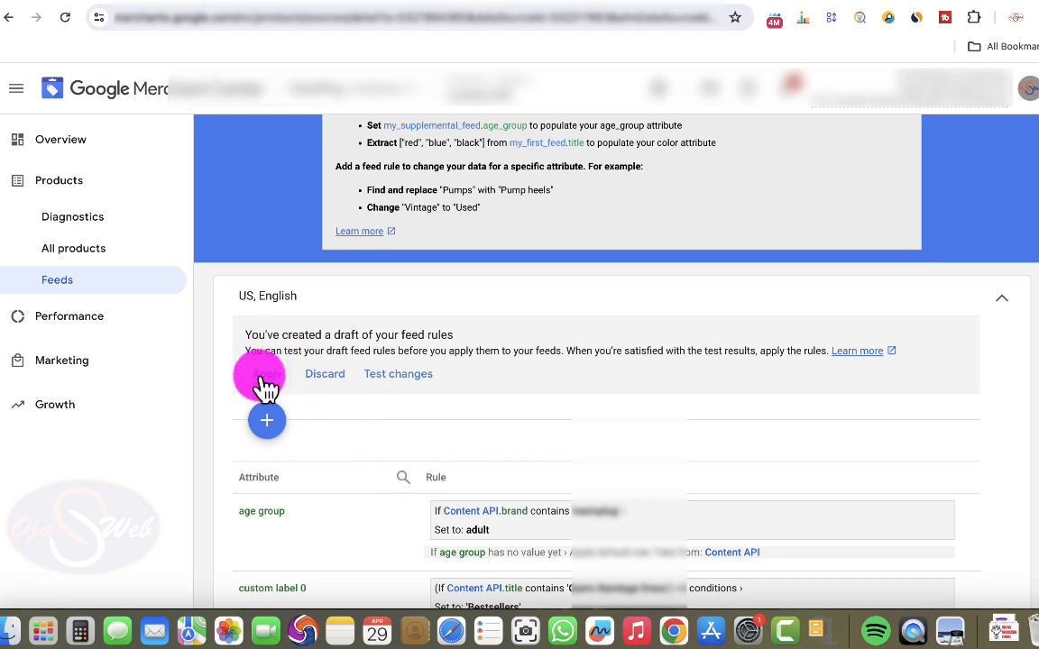
pyautogui.click(266, 377)
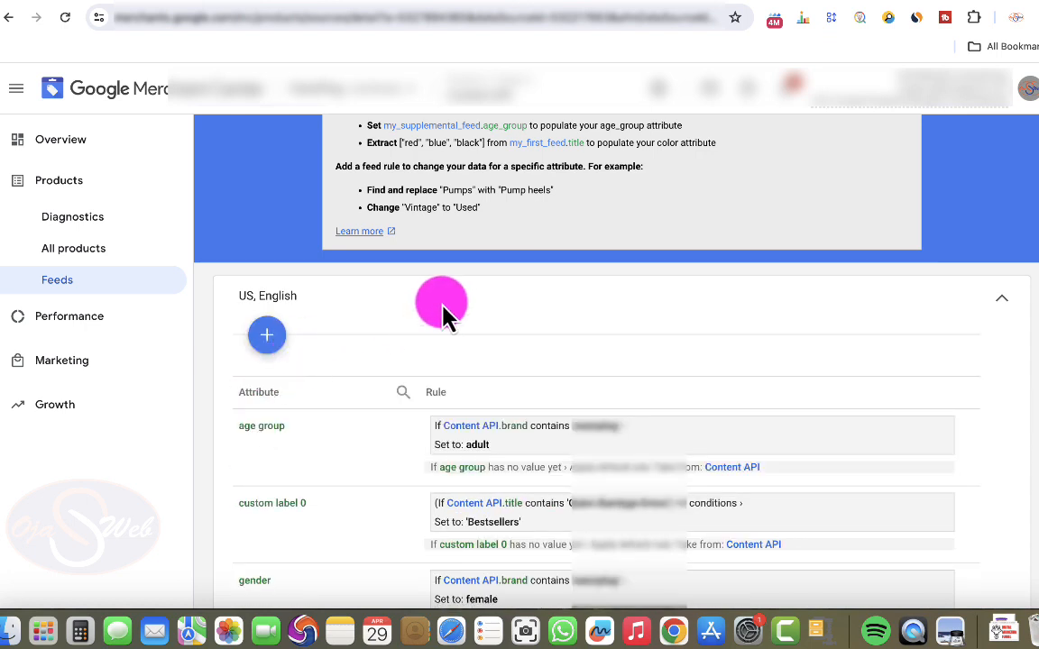
# - Examine the item status of Evelyn Dress Silver / L and switch to Google Ads to check the campaign's product issues
pyautogui.click(91, 260)
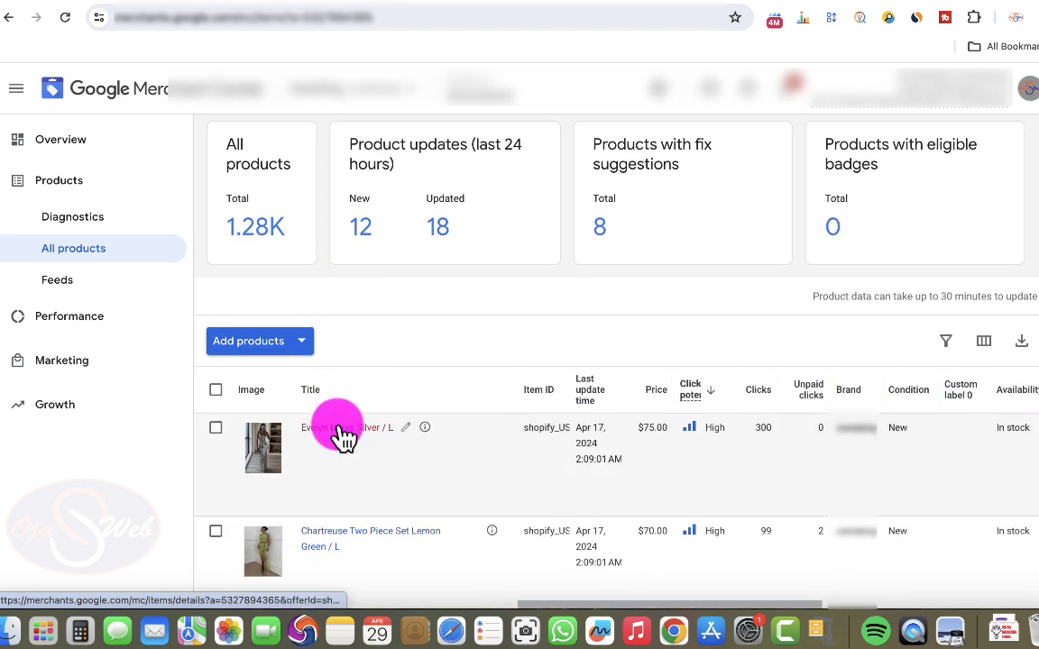
pyautogui.click(339, 429)
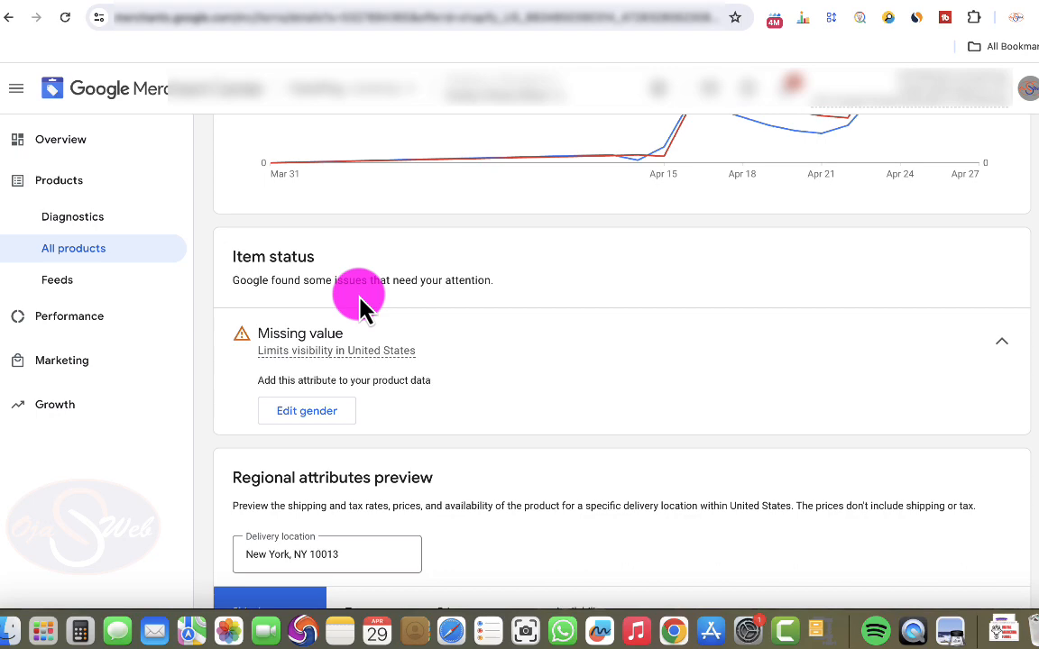
pyautogui.click(348, 2)
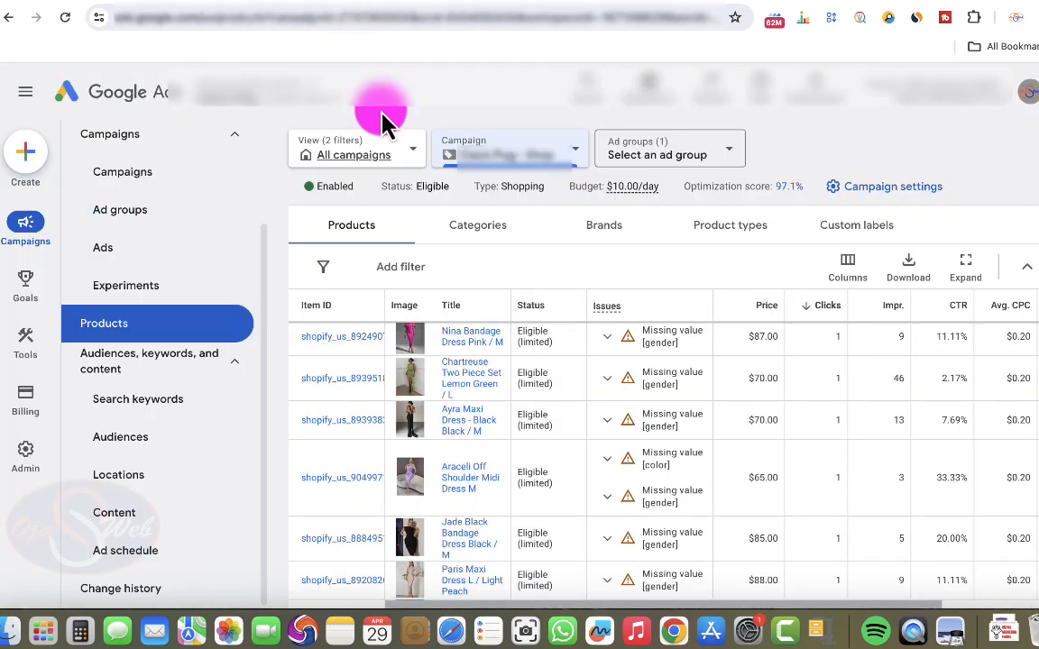